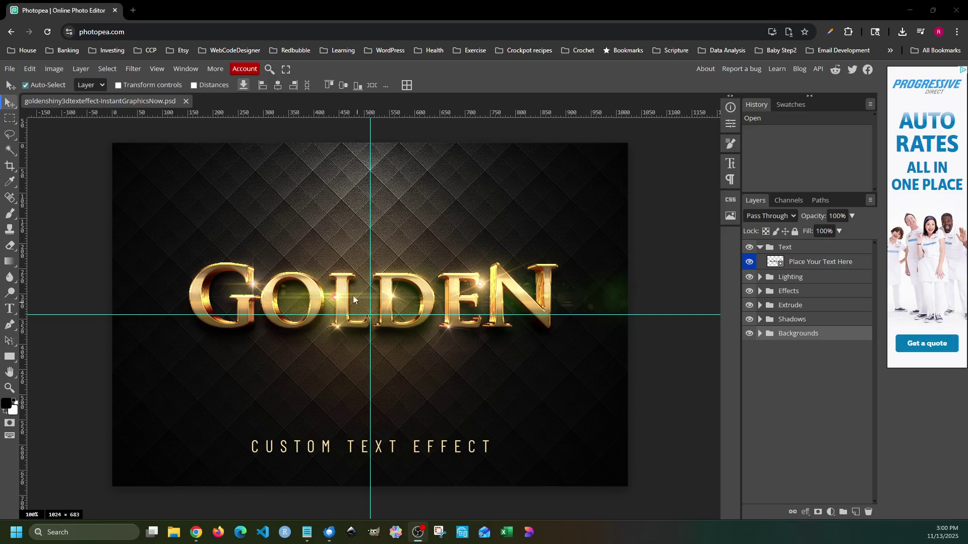
# Clear the guides in the golden text effect document and inside its Place Your Text Here smart object
pyautogui.click(156, 69)
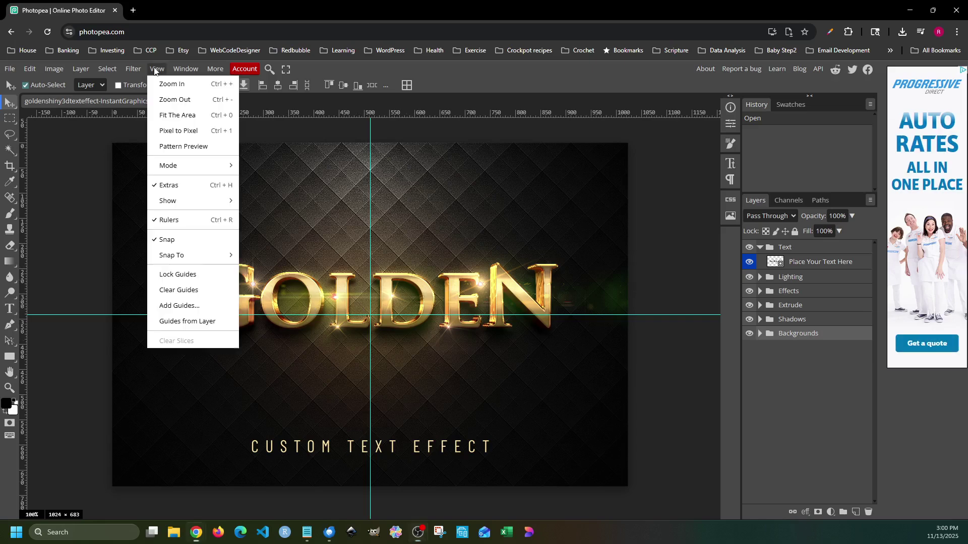
pyautogui.click(177, 291)
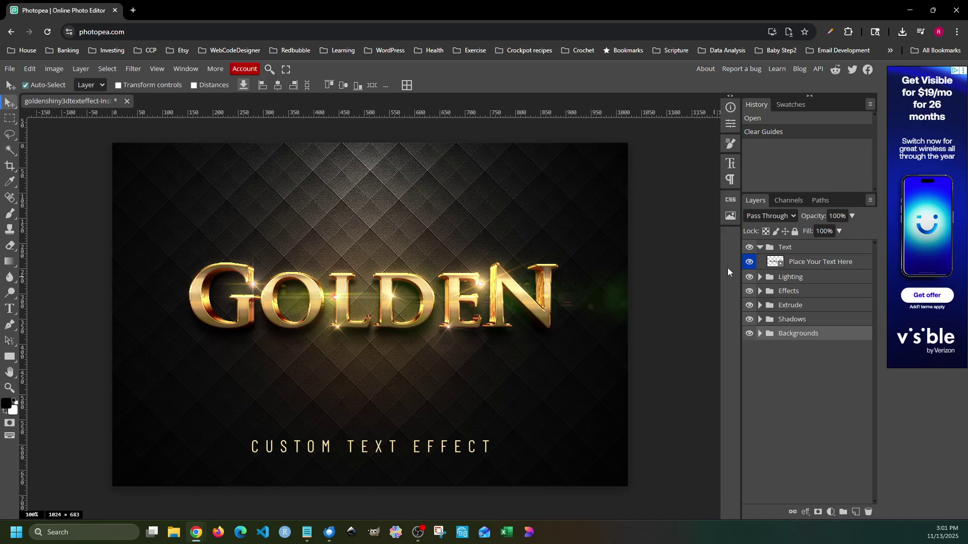
pyautogui.doubleClick(776, 262)
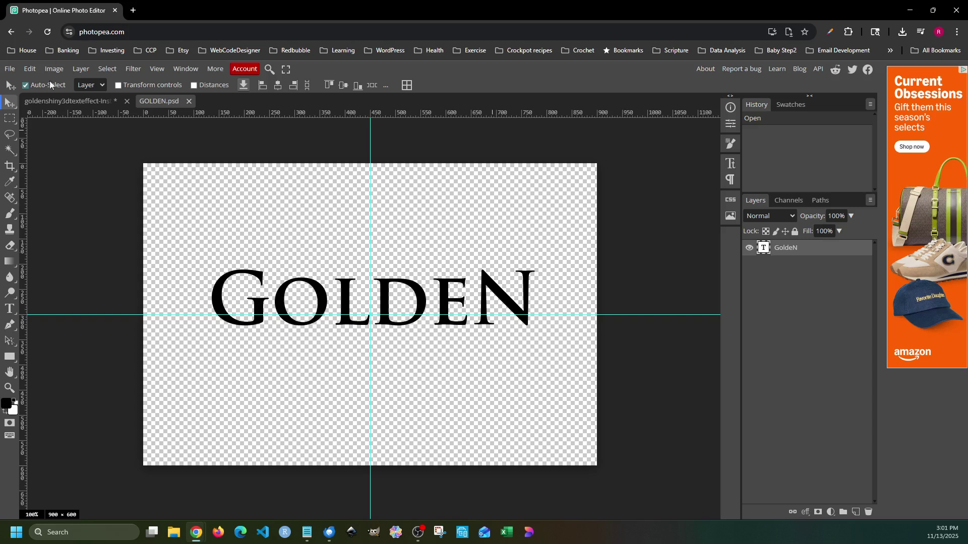
pyautogui.click(154, 73)
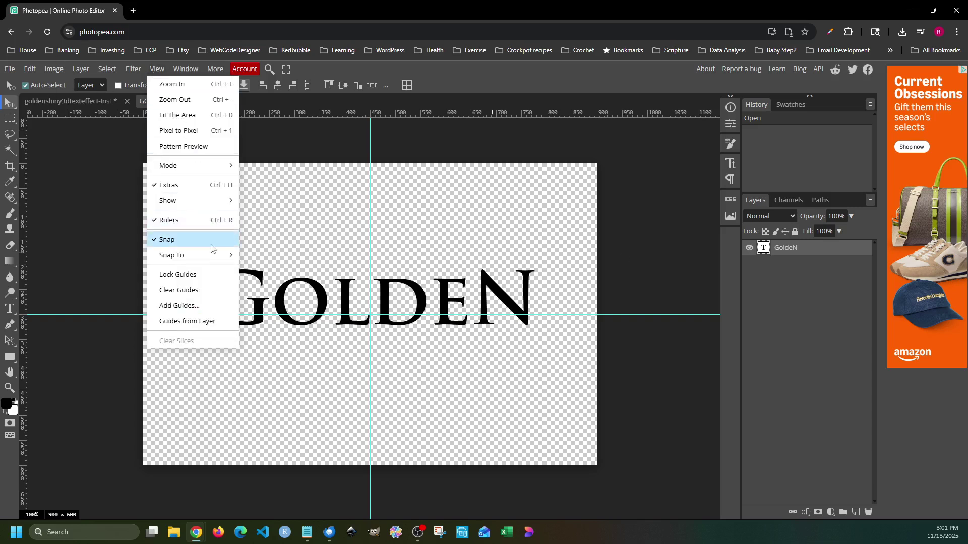
pyautogui.click(179, 290)
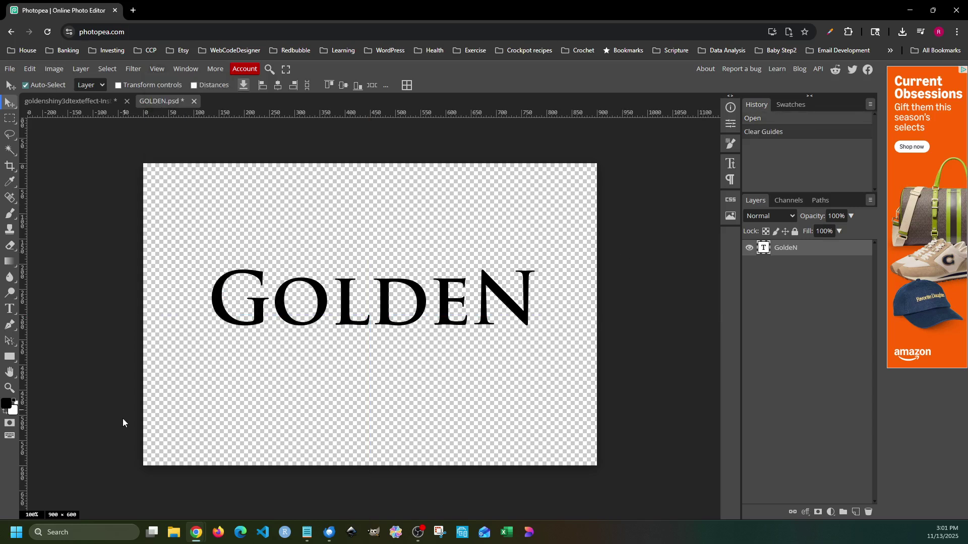
# Replace the smart object's text with "Hello" and save it to update the golden text effect document
pyautogui.doubleClick(385, 316)
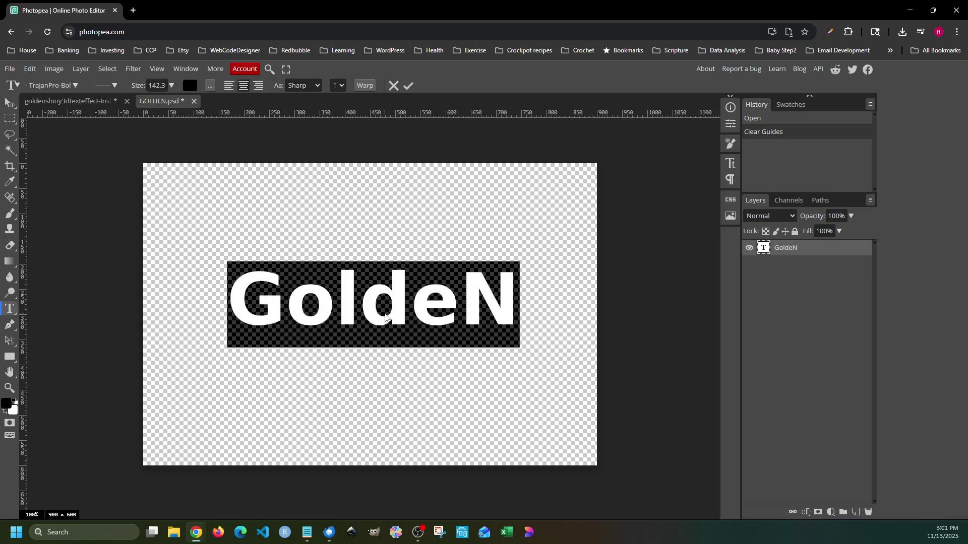
pyautogui.write('Hello')
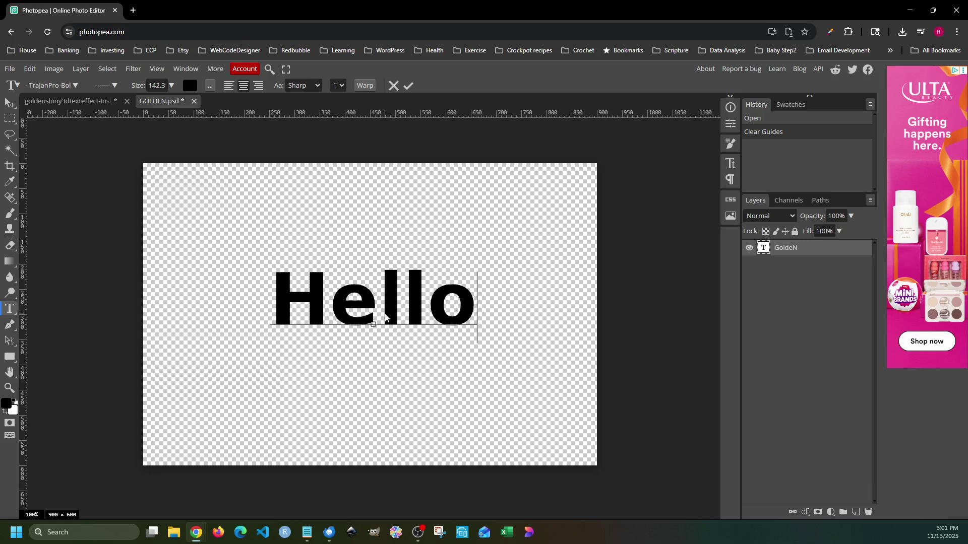
pyautogui.doubleClick(385, 317)
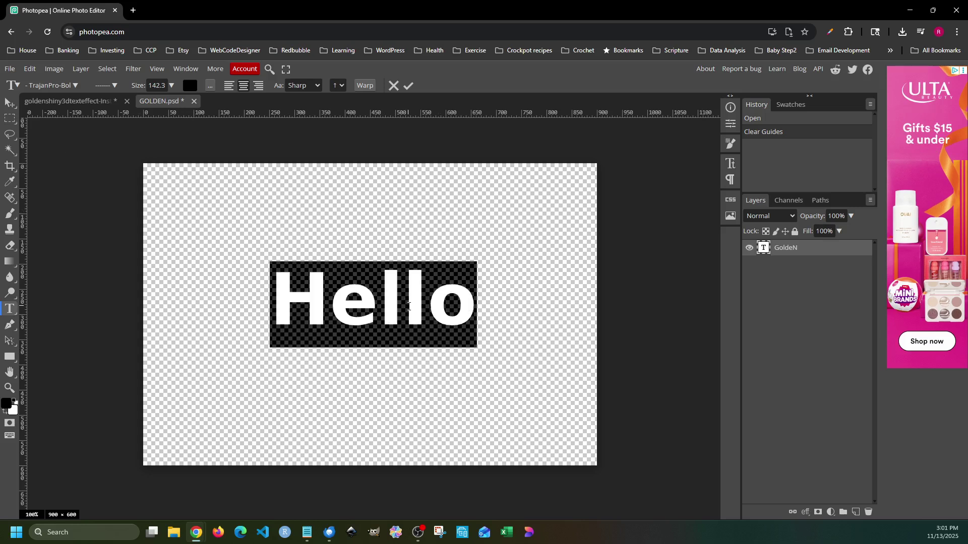
pyautogui.click(10, 70)
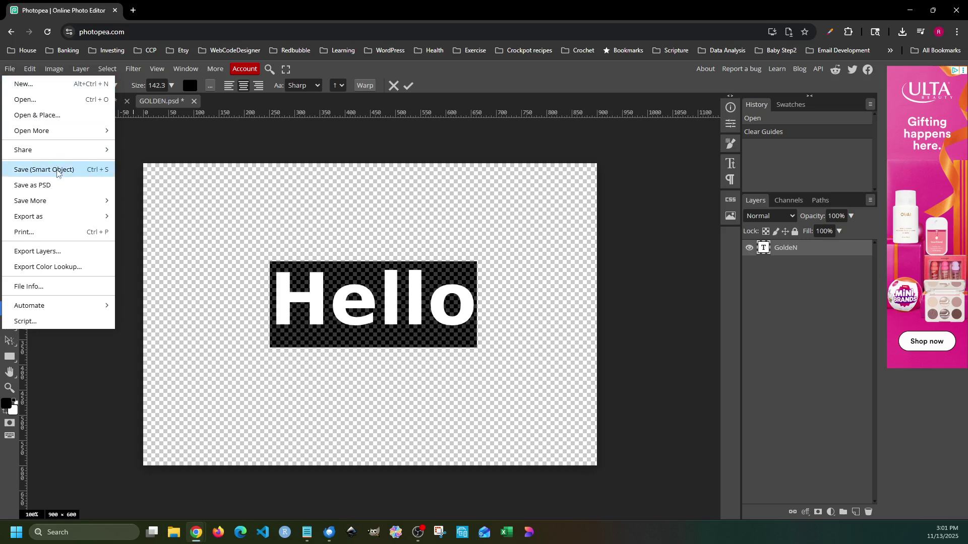
pyautogui.click(57, 172)
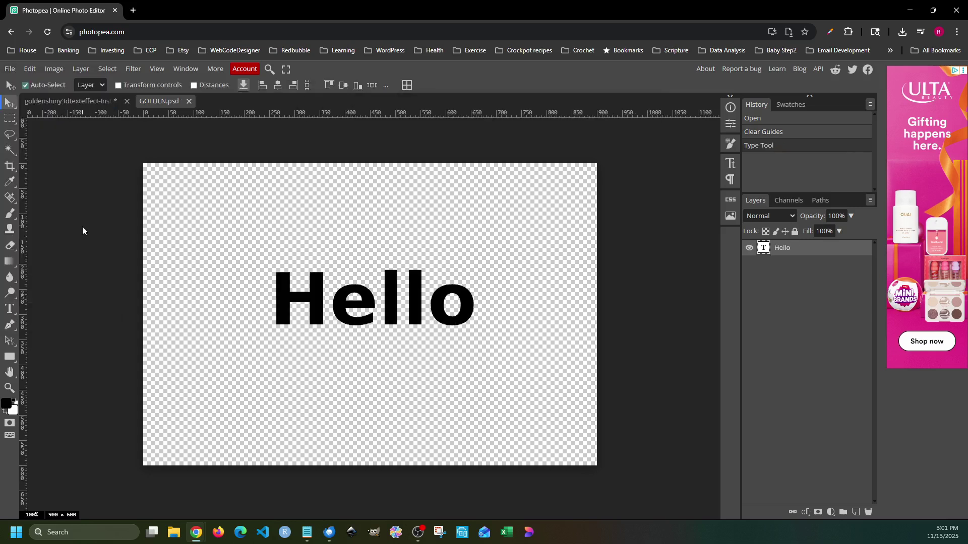
pyautogui.click(61, 102)
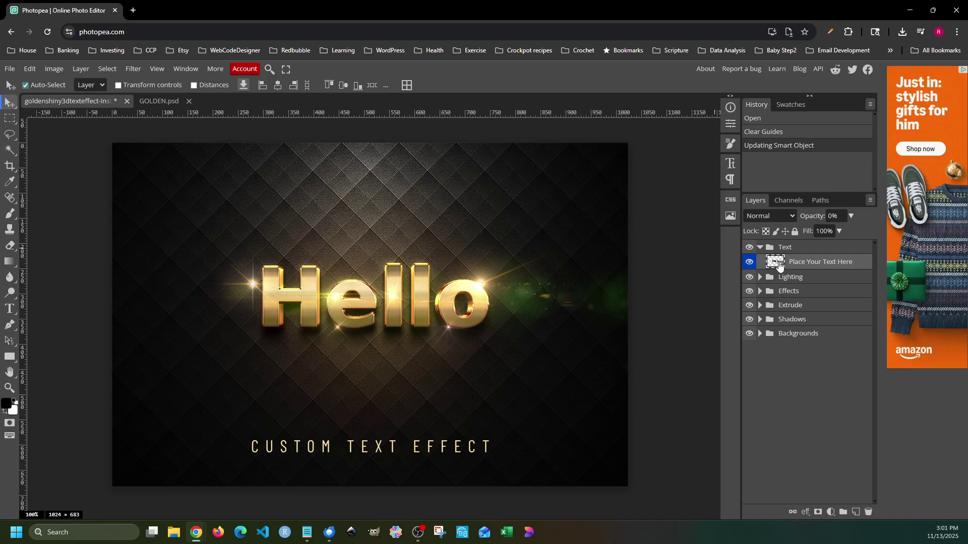
# Return to the GOLDEN.psd smart object and change the whole Hello text's font to Airstream
pyautogui.click(158, 102)
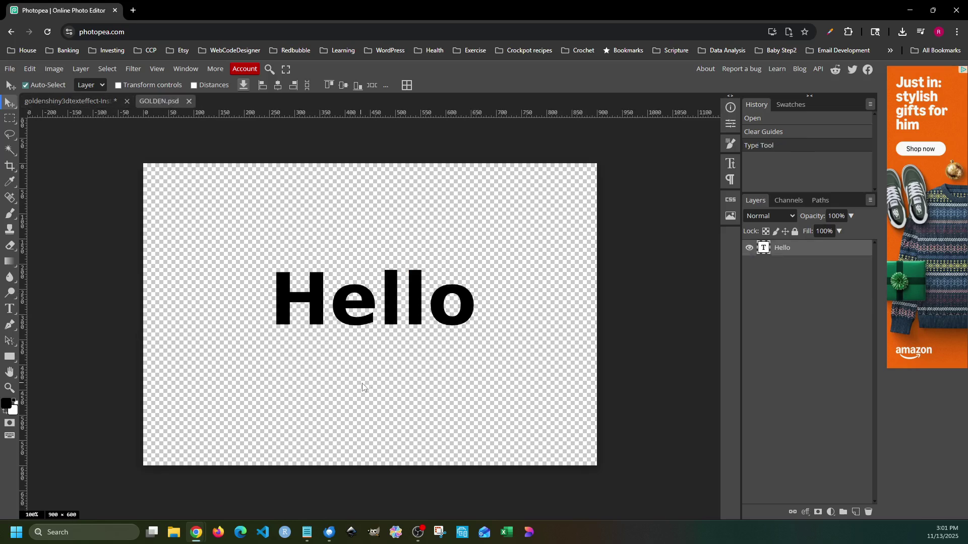
pyautogui.doubleClick(367, 321)
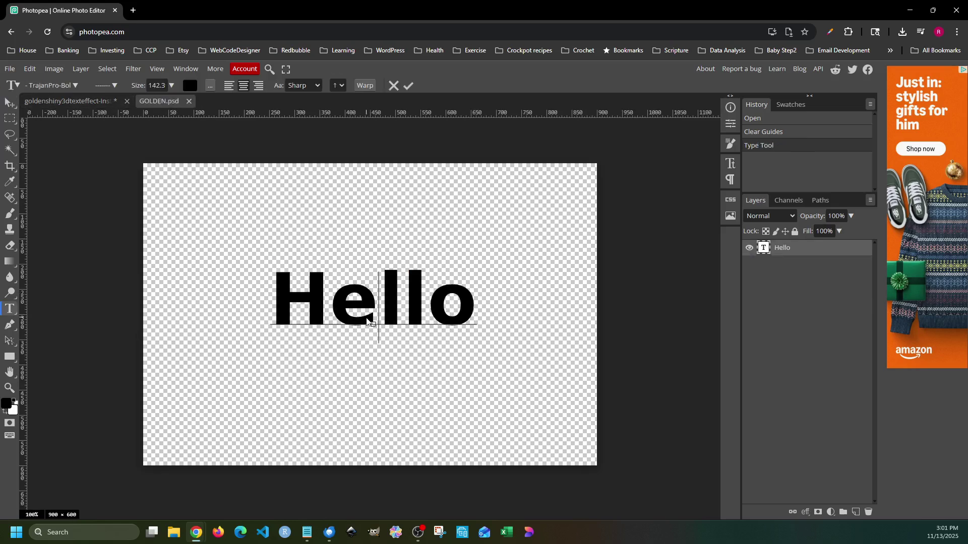
pyautogui.hotkey('ctrl', 'a')
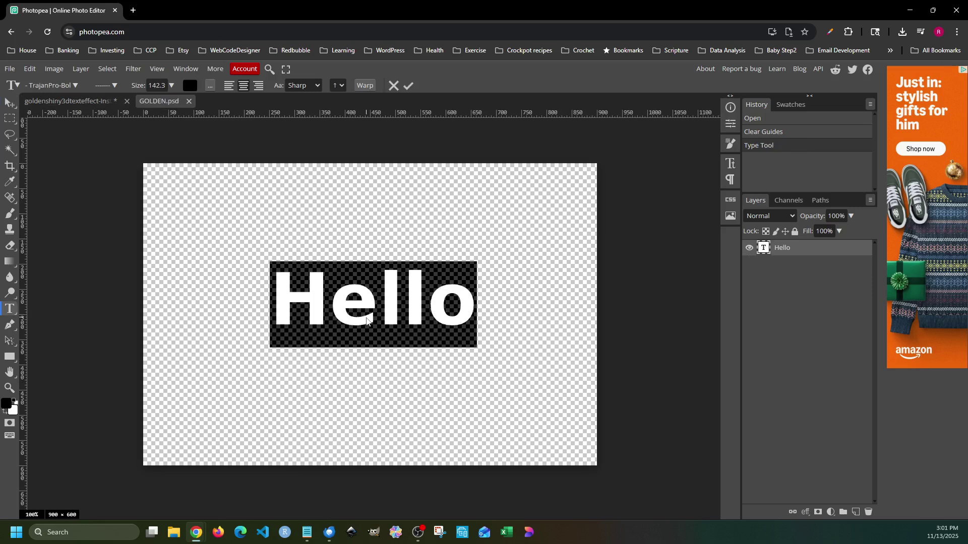
pyautogui.click(75, 86)
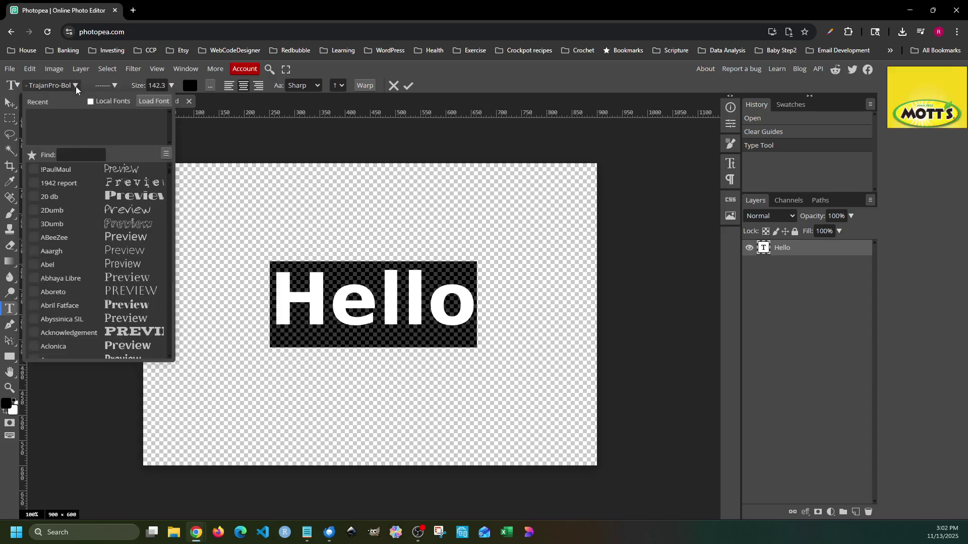
pyautogui.scroll(-1, 139, 285)
pyautogui.scroll(-5, 139, 285)
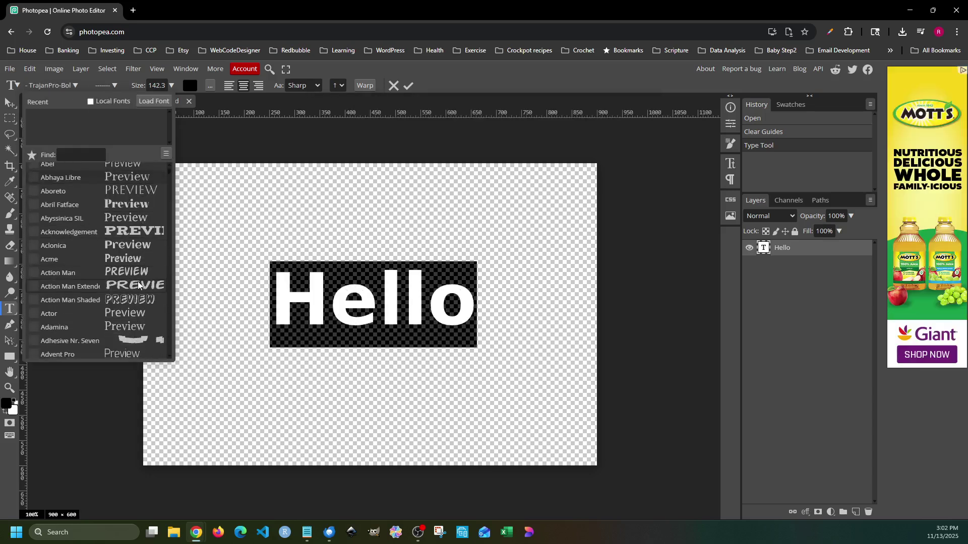
pyautogui.scroll(-3, 137, 286)
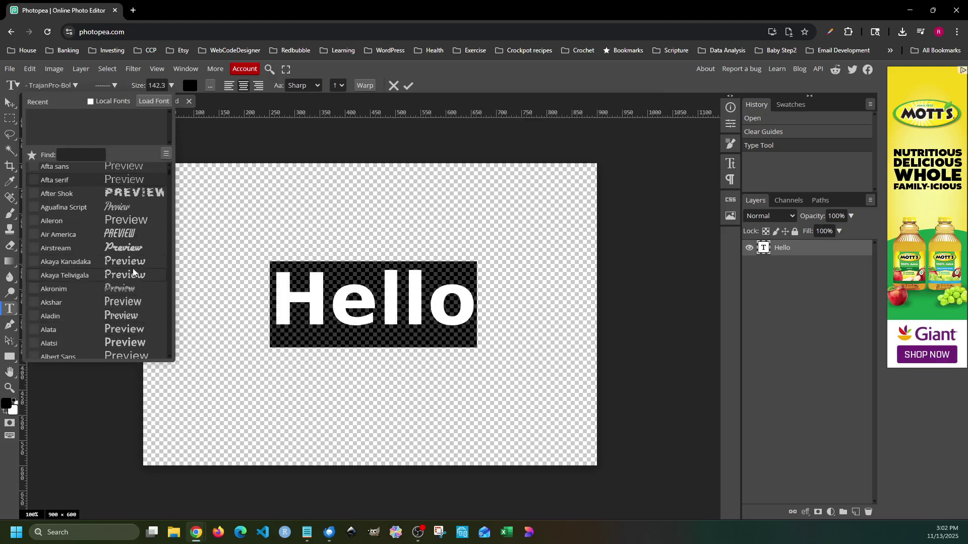
pyautogui.click(124, 250)
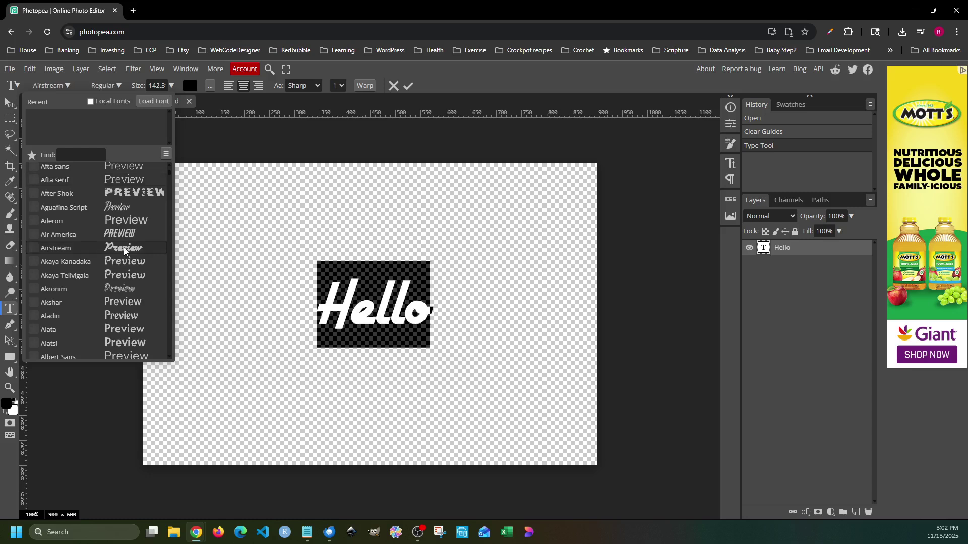
pyautogui.click(124, 250)
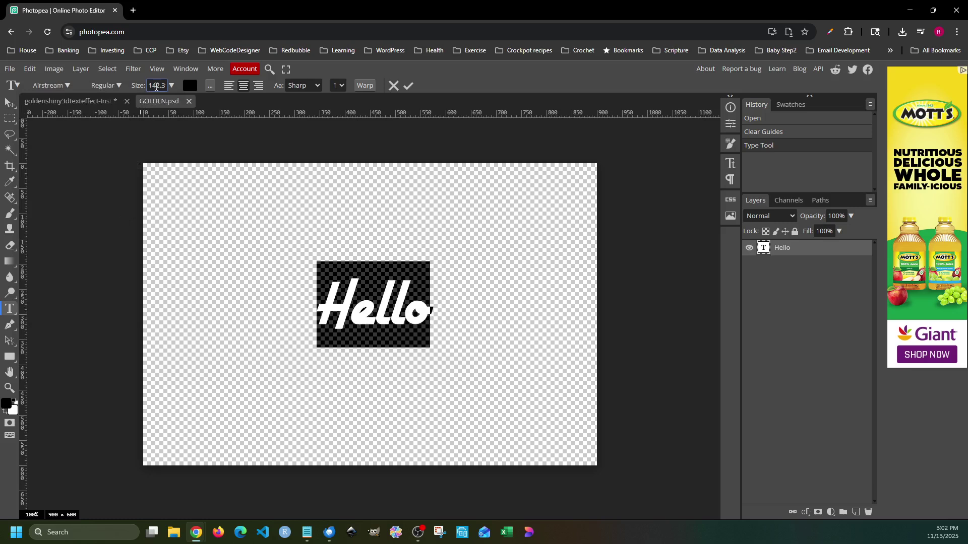
# Set the Hello text's font size to 160
pyautogui.click(155, 85)
pyautogui.write('16')
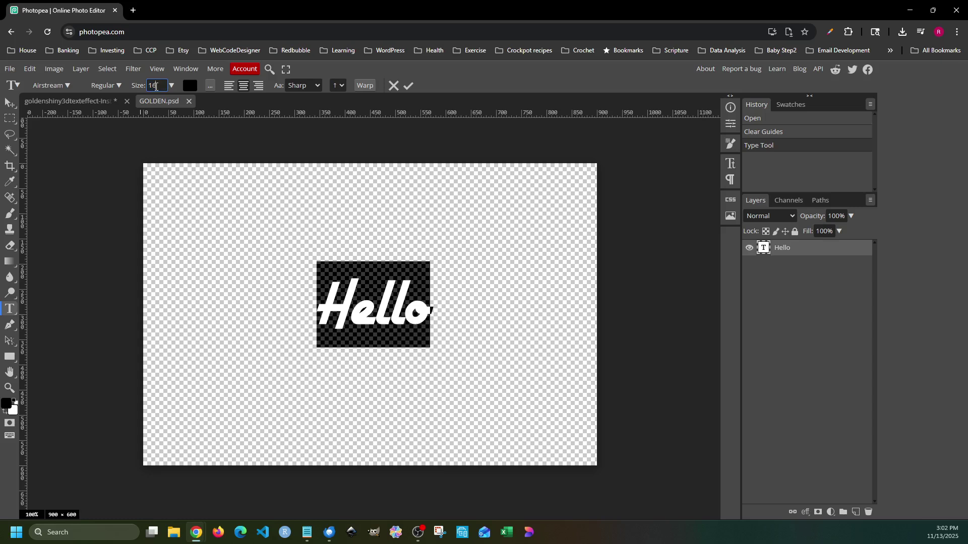
pyautogui.write('0')
pyautogui.press('Return')
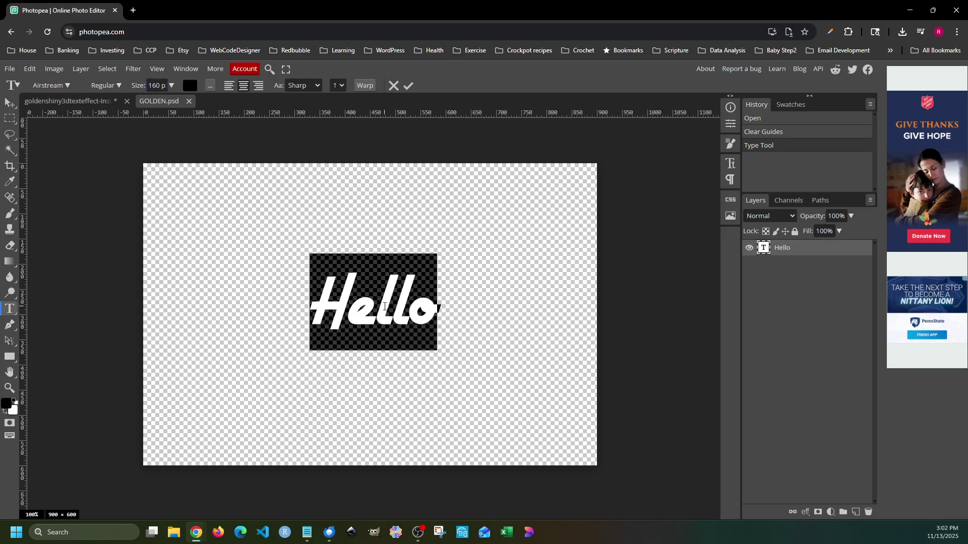
pyautogui.click(382, 307)
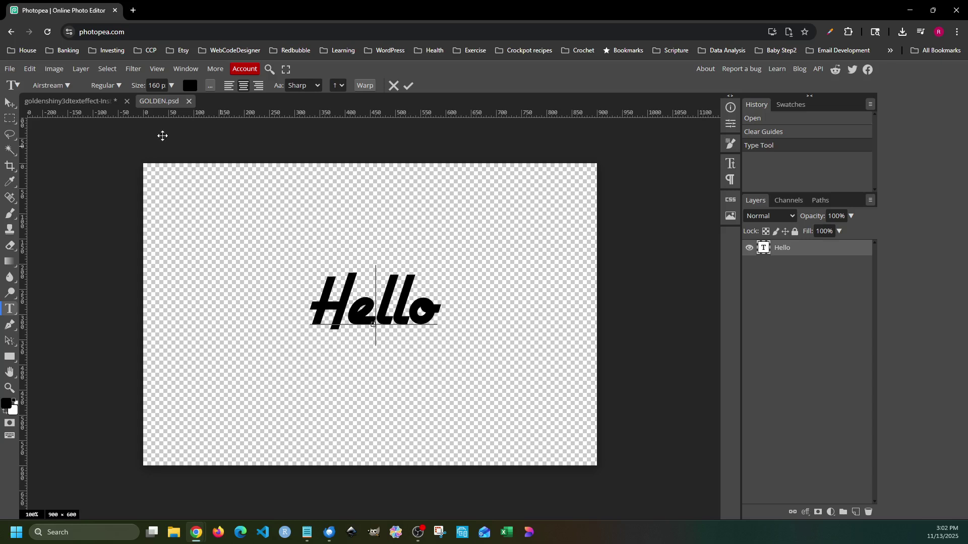
# Save the restyled Hello smart object and return to the golden text effect document
pyautogui.click(12, 71)
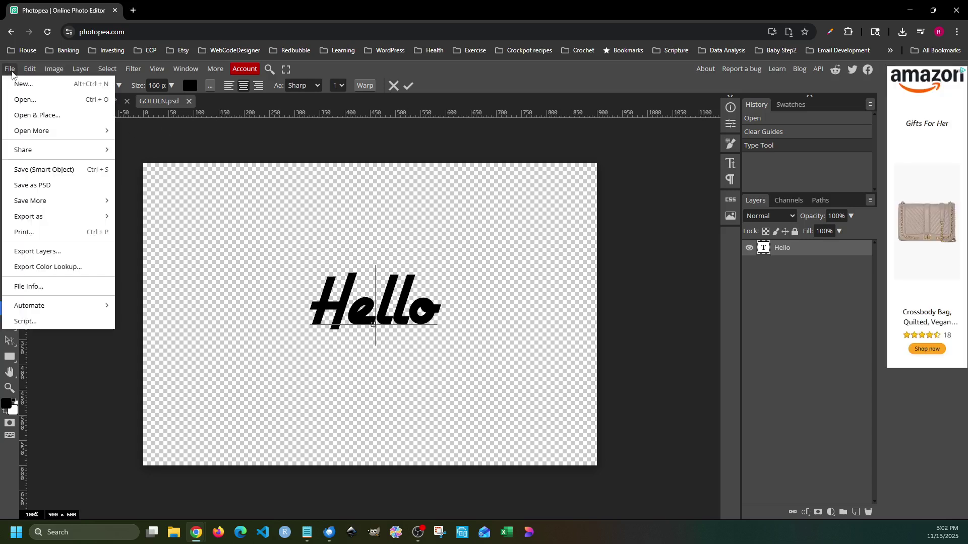
pyautogui.click(46, 169)
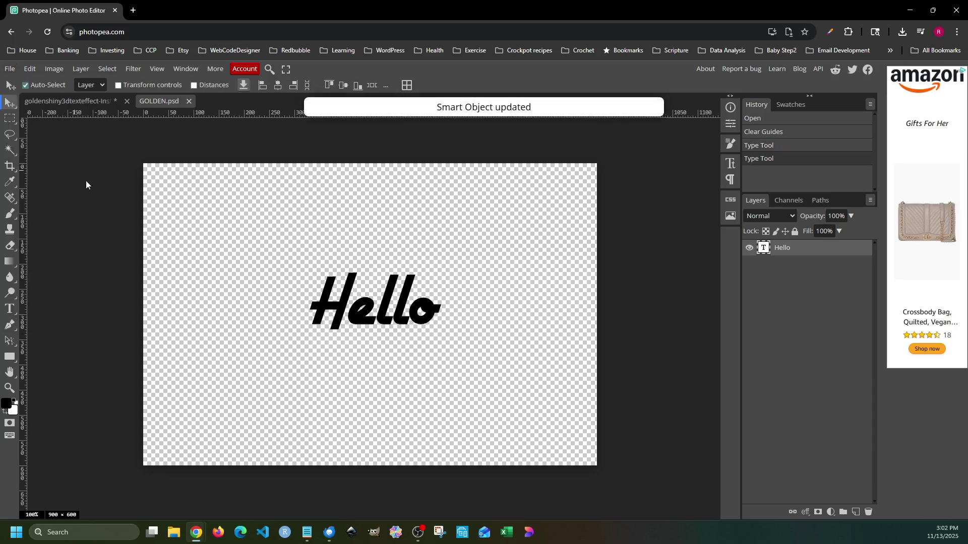
pyautogui.click(43, 103)
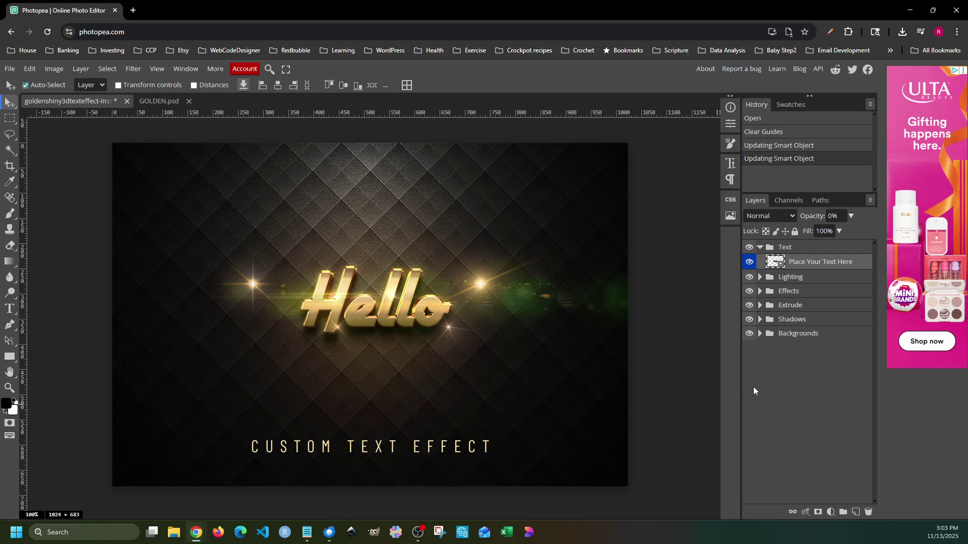
# Hide the CUSTOM TEXT EFFECT layer in the Backgrounds group
pyautogui.click(760, 334)
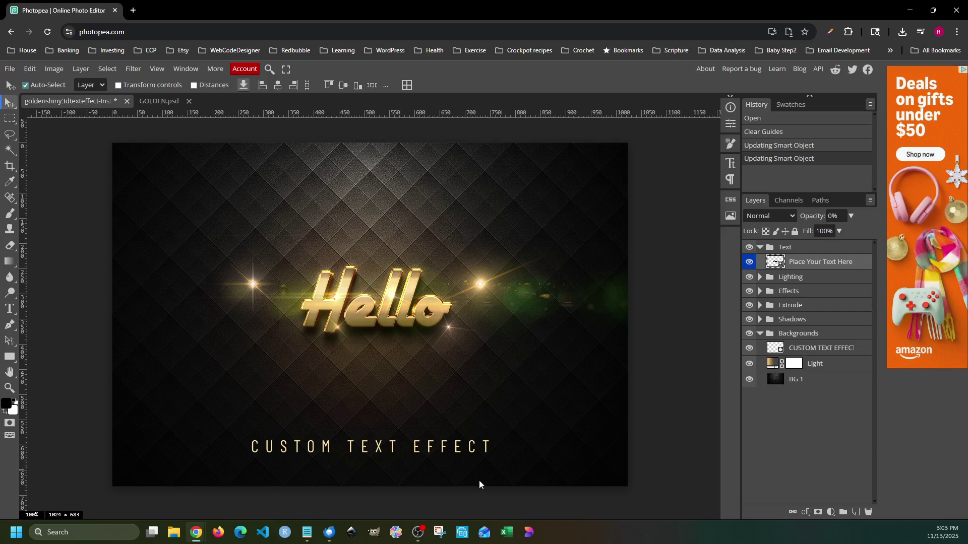
pyautogui.click(749, 349)
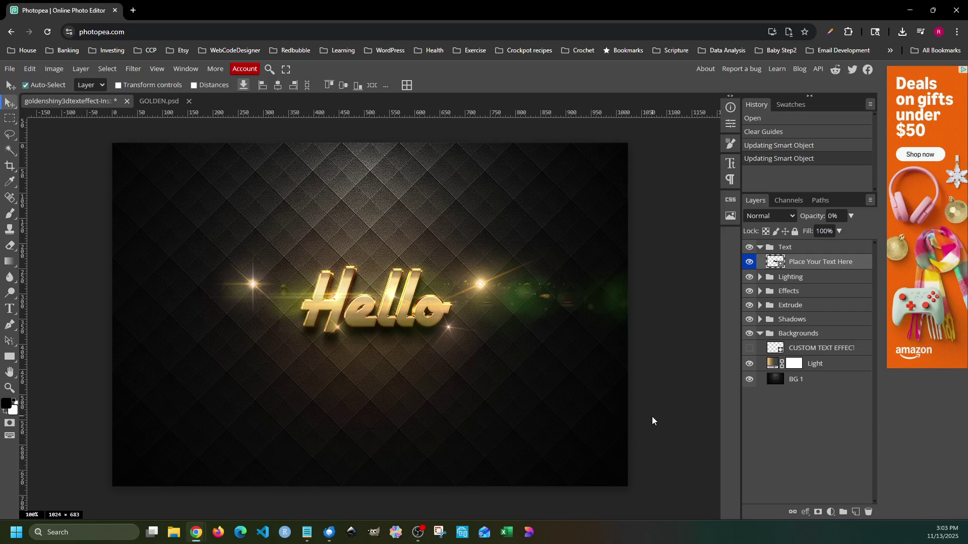
pyautogui.click(748, 350)
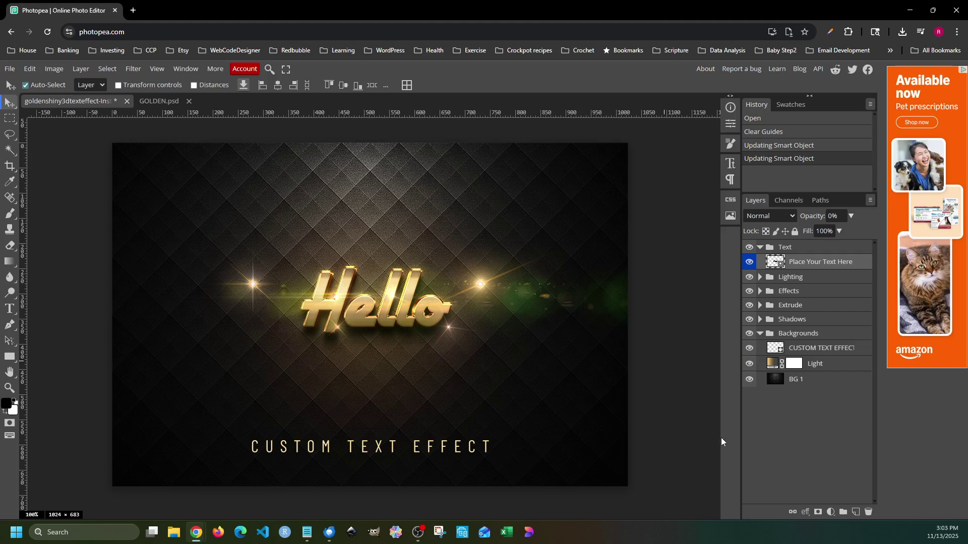
pyautogui.click(750, 349)
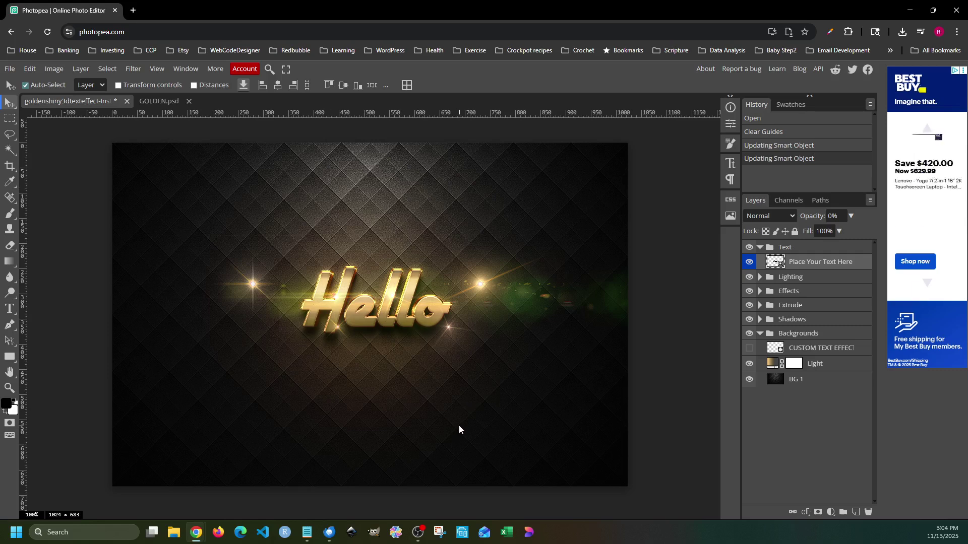
# Place the dark-green-wall-backdrop-grunge-background-texture image in the document and scale it to about 30.11% so it covers the full canvas
pyautogui.click(10, 69)
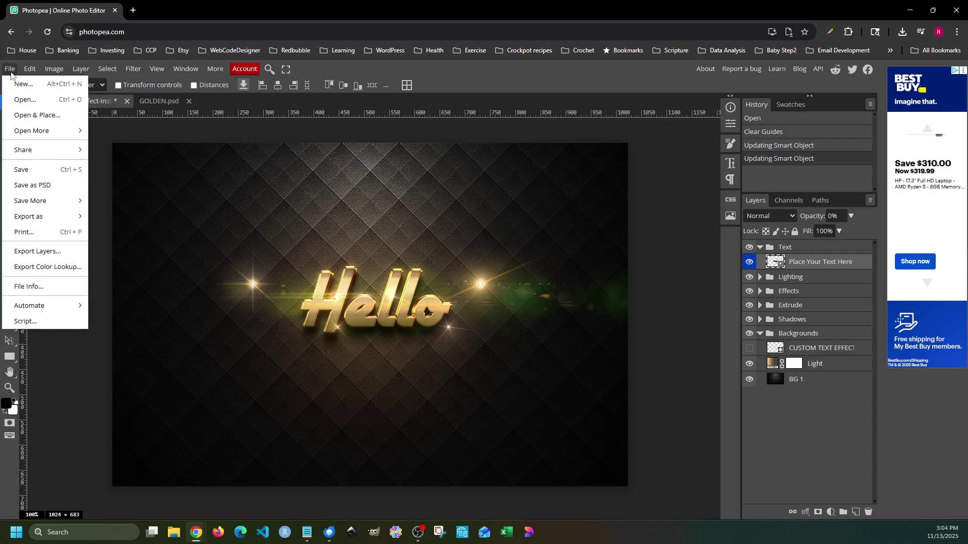
pyautogui.click(31, 119)
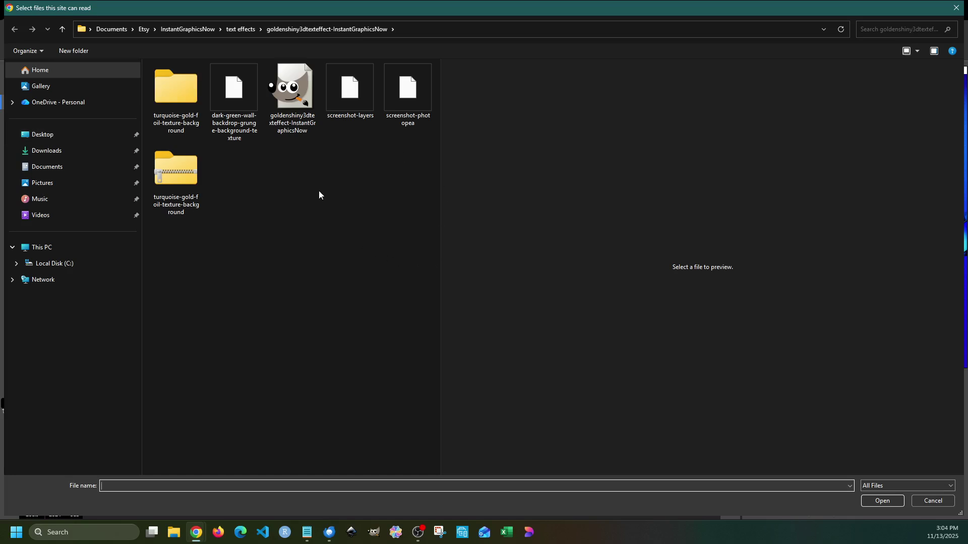
pyautogui.click(233, 104)
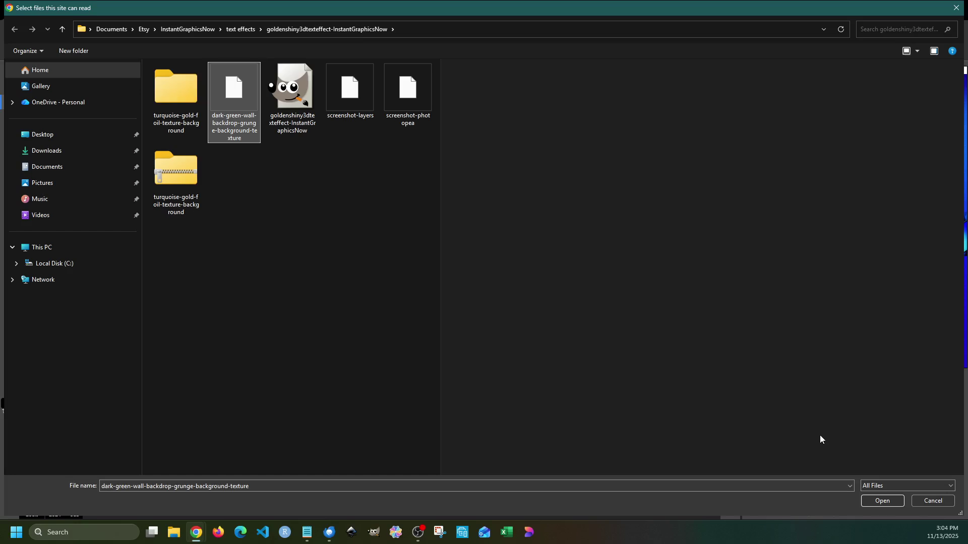
pyautogui.click(883, 502)
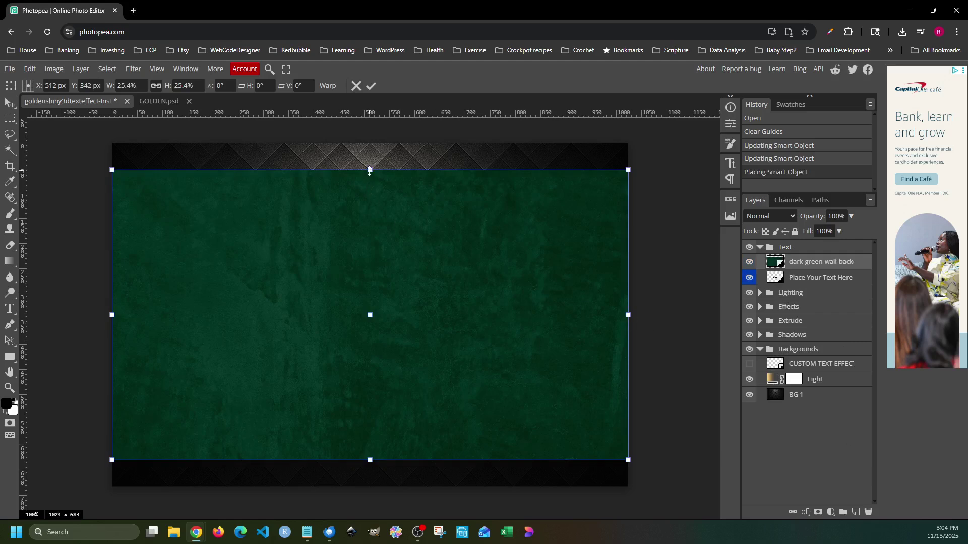
pyautogui.moveTo(369, 172); pyautogui.dragTo(367, 143)
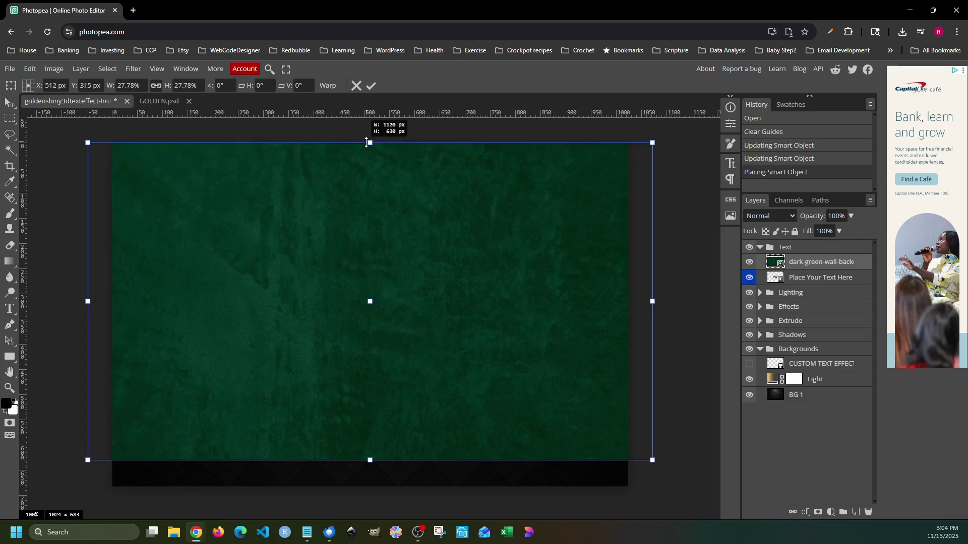
pyautogui.moveTo(370, 460); pyautogui.dragTo(380, 487)
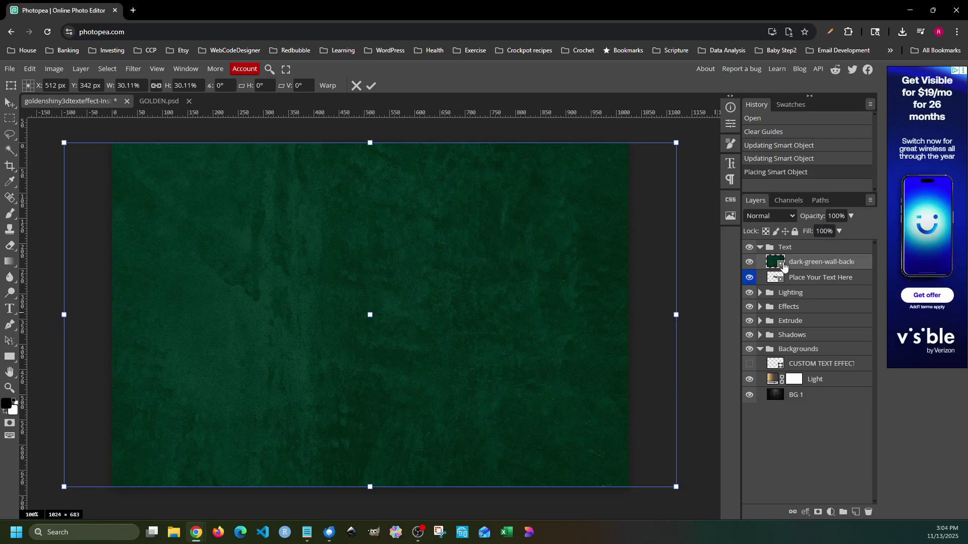
# Move the dark green wall layer into the Backgrounds group between Light and BG 1, and hide the BG 1 layer
pyautogui.moveTo(805, 266); pyautogui.dragTo(840, 514)
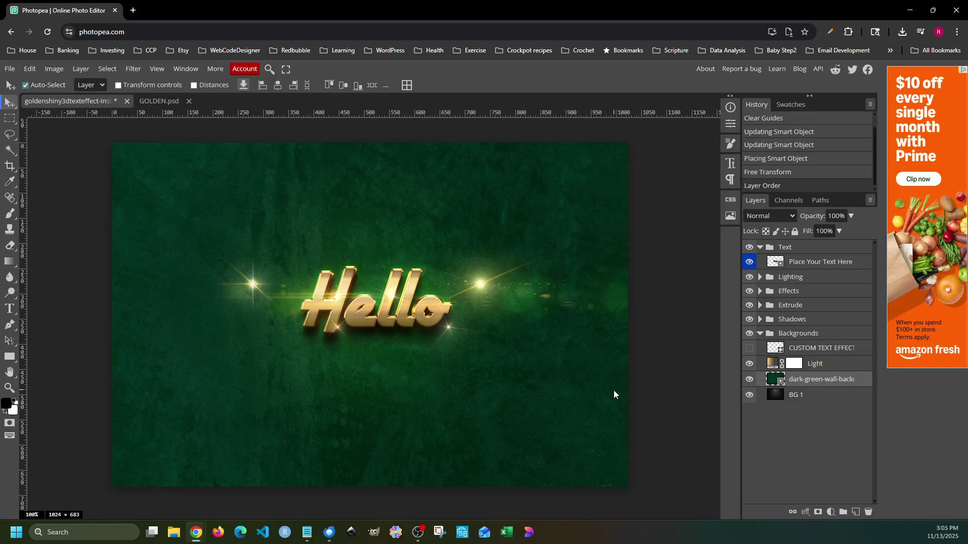
pyautogui.click(750, 396)
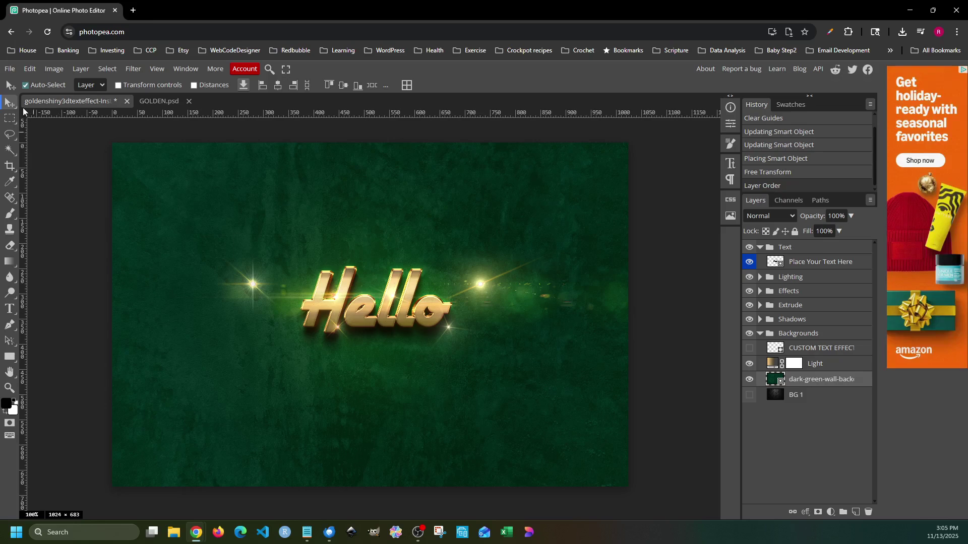
# Examine the export formats and the JPG export's name, format, dimension and proportion-link settings, closing the export dialog without saving
pyautogui.click(10, 69)
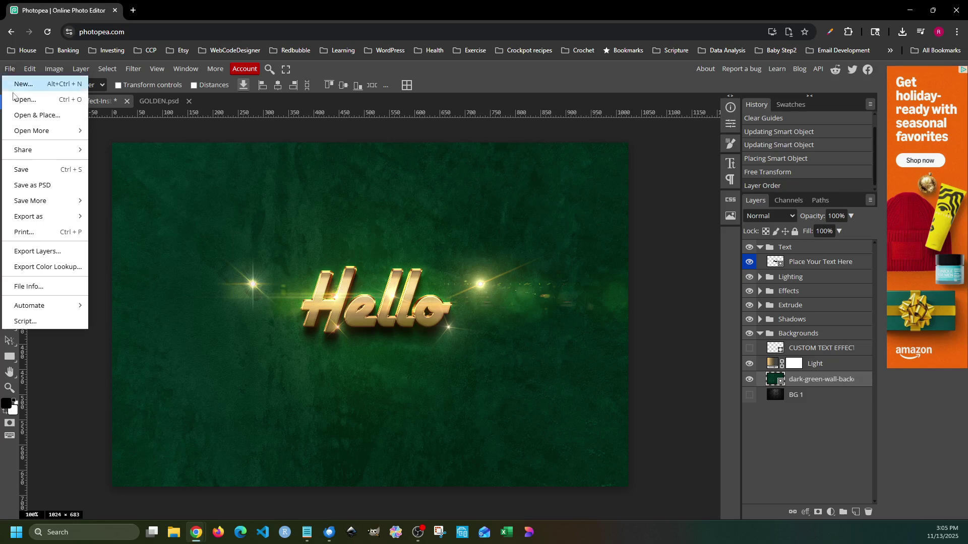
pyautogui.moveTo(30, 218)
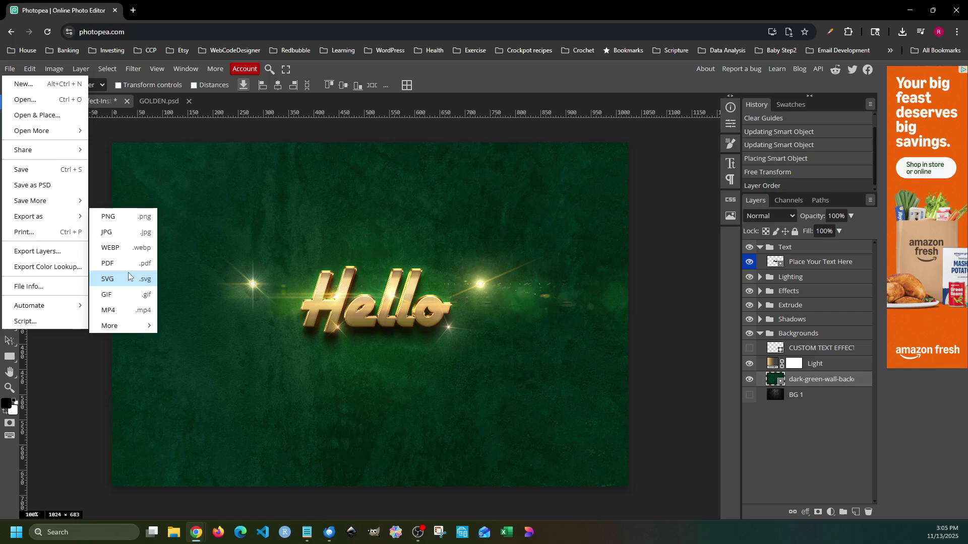
pyautogui.moveTo(124, 329)
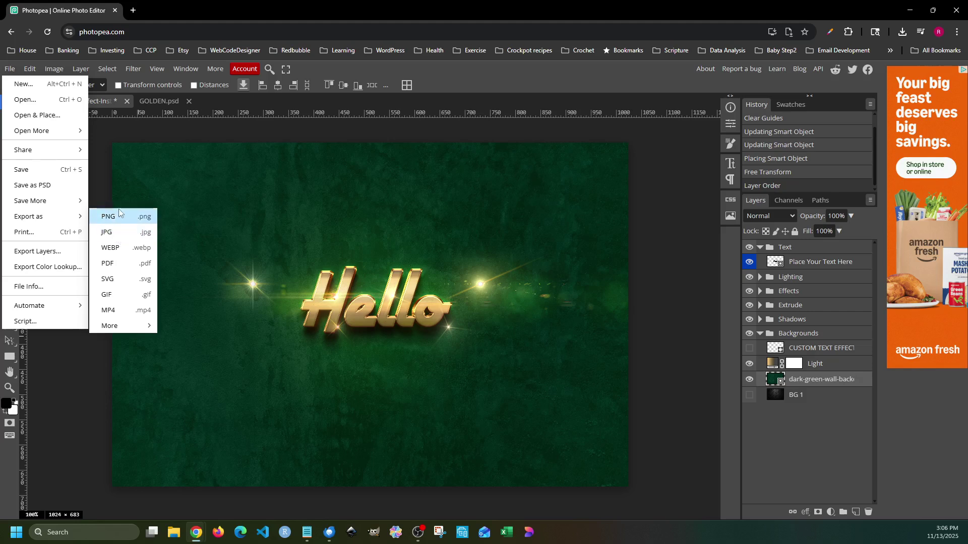
pyautogui.click(119, 234)
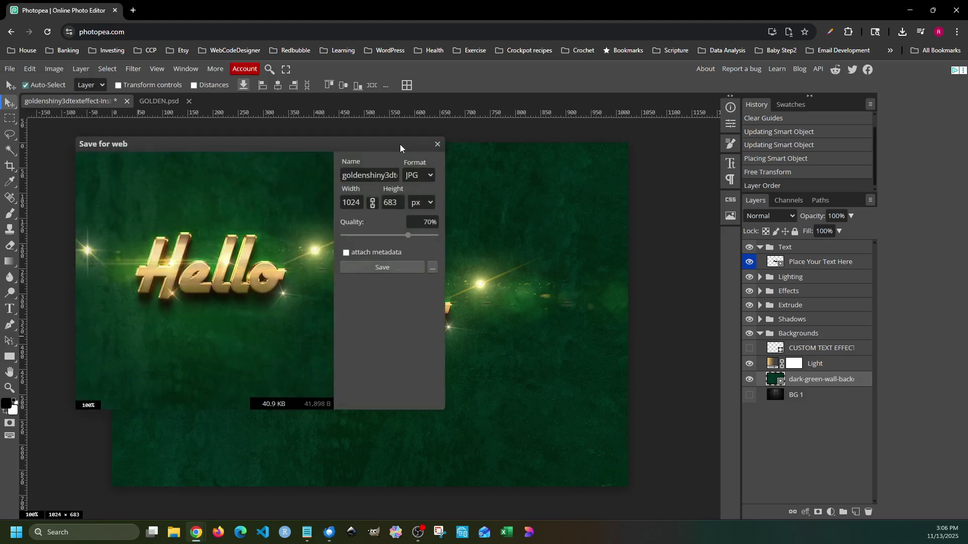
pyautogui.moveTo(400, 145); pyautogui.dragTo(494, 187)
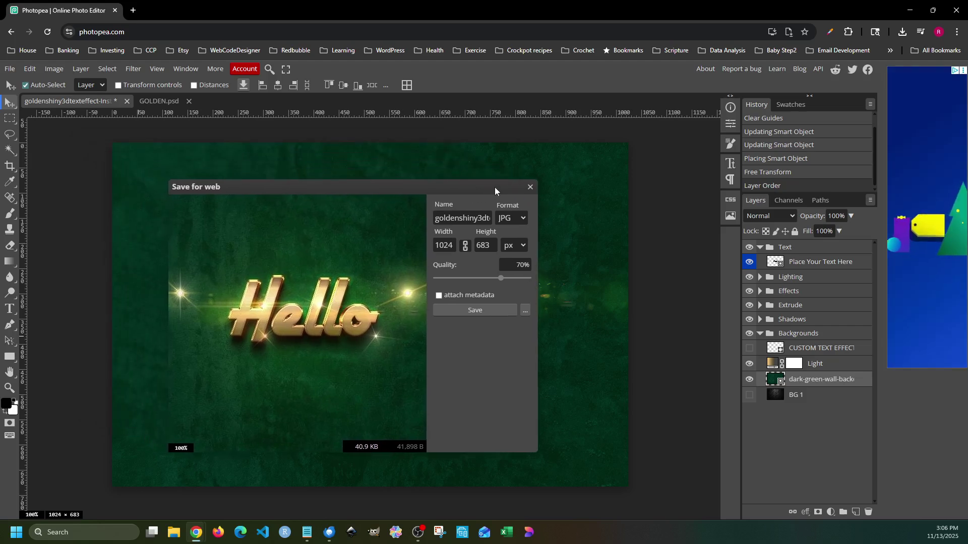
pyautogui.click(452, 217)
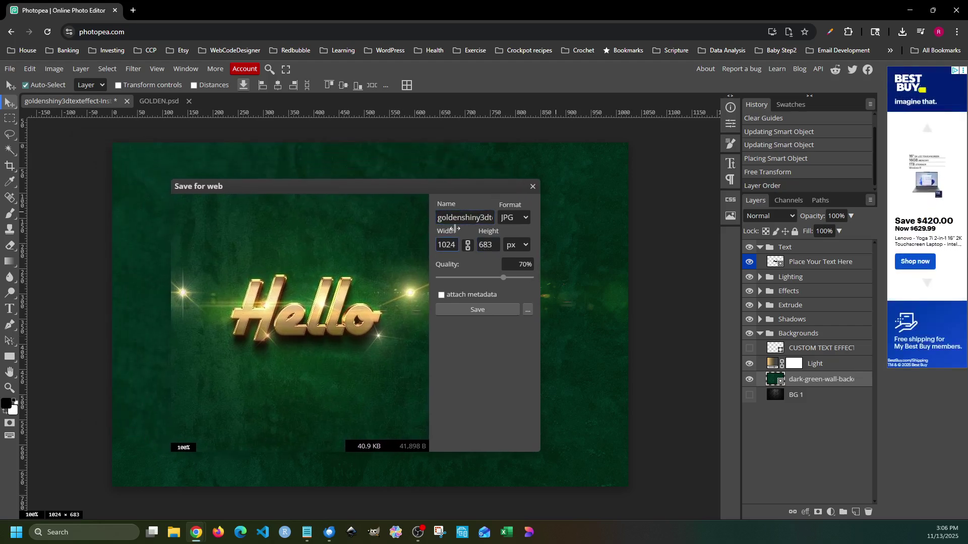
pyautogui.click(524, 224)
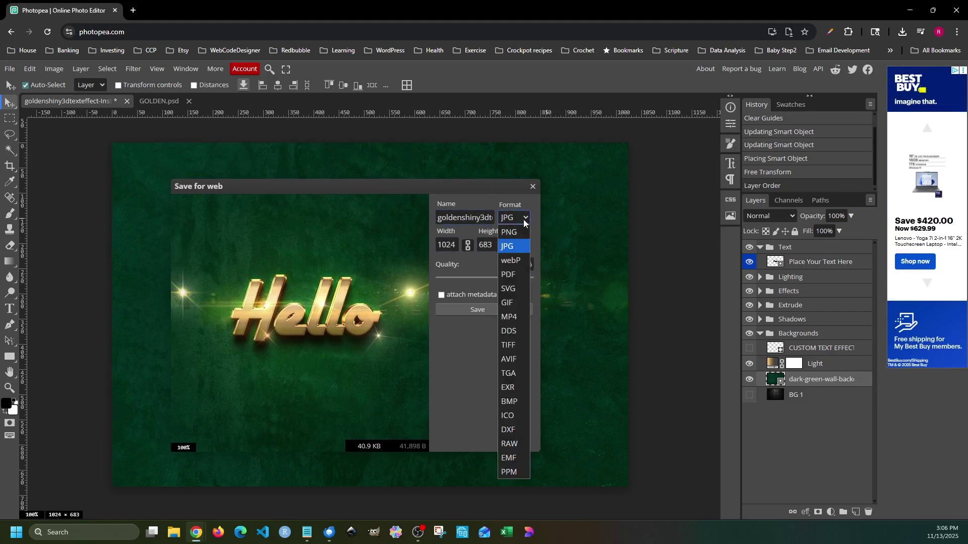
pyautogui.click(518, 196)
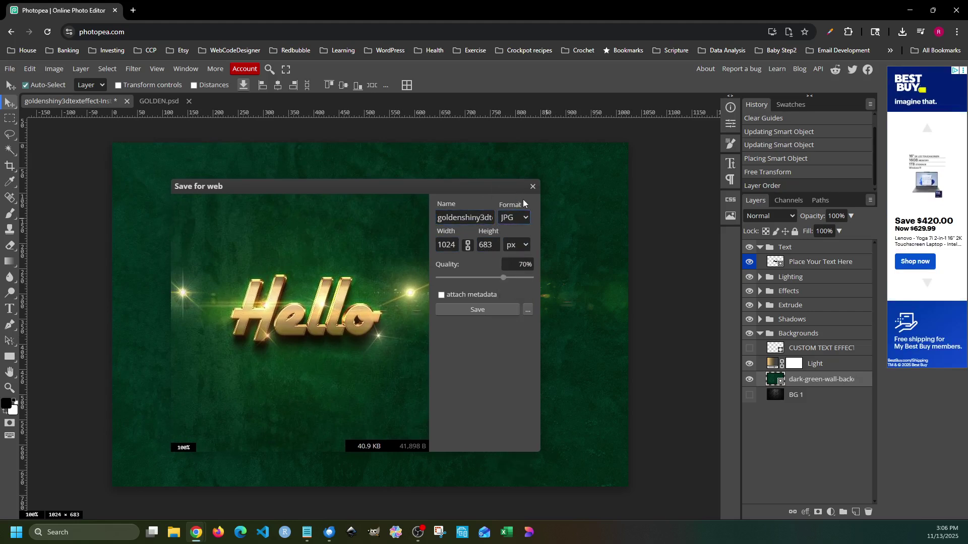
pyautogui.click(485, 245)
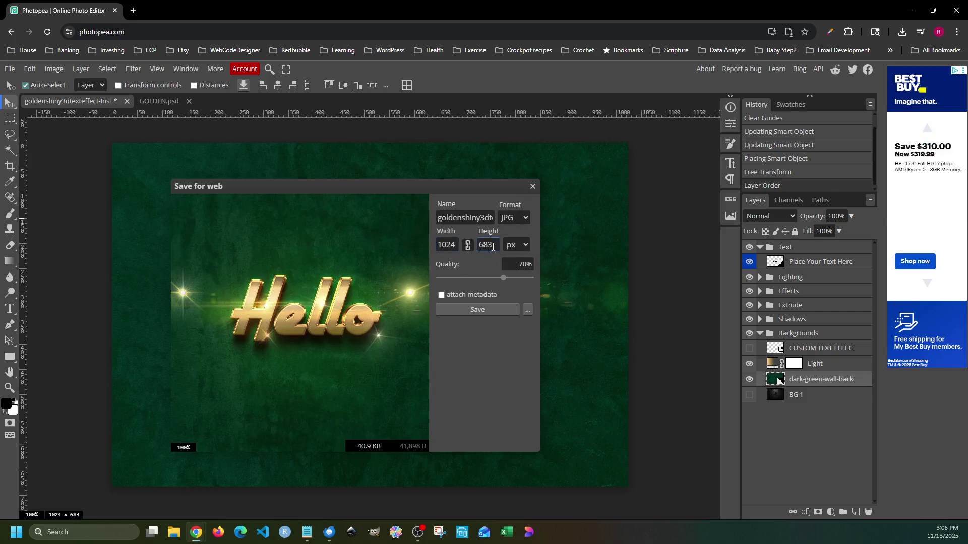
pyautogui.click(467, 247)
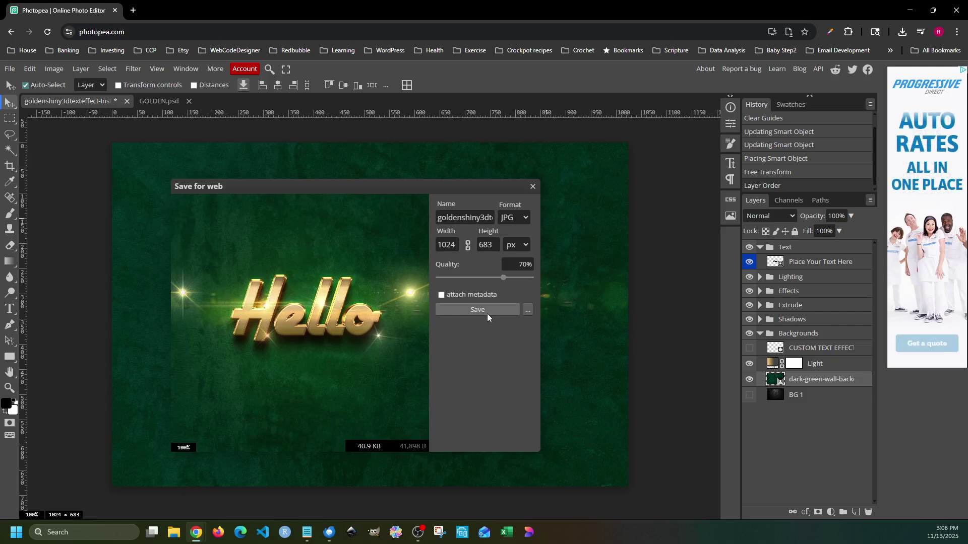
pyautogui.click(532, 187)
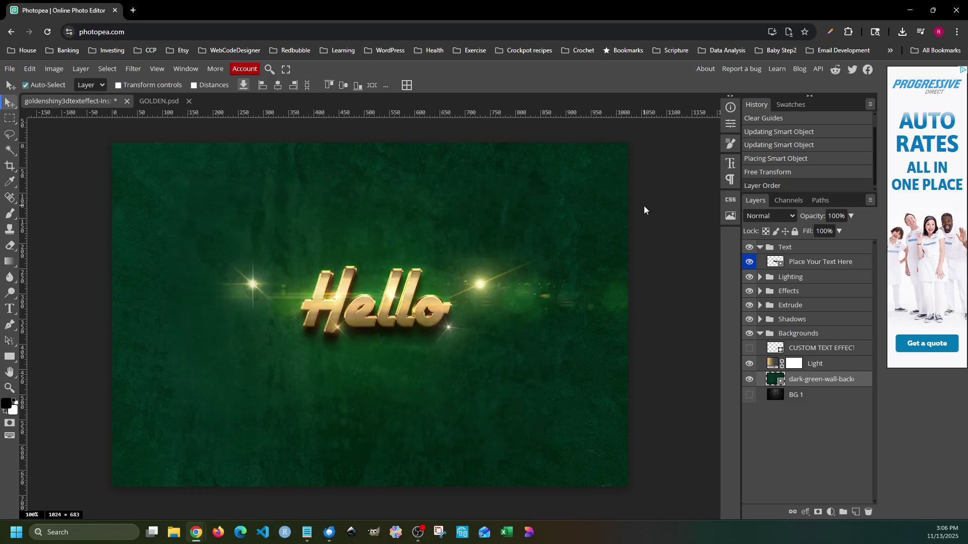